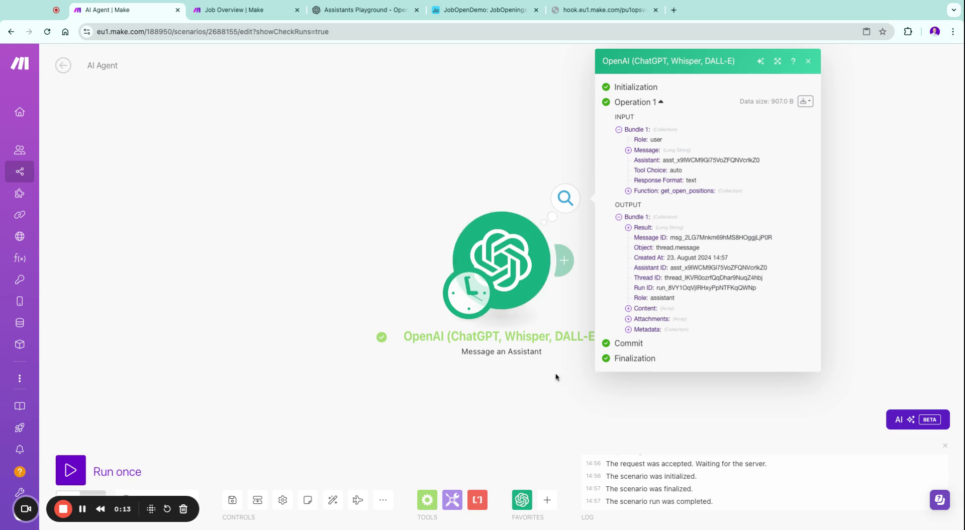
Step: Review the OpenAI assistant module's function URL and CV message, and expand the result of its last run
{"action": "left_click", "coordinate": [547, 307]}
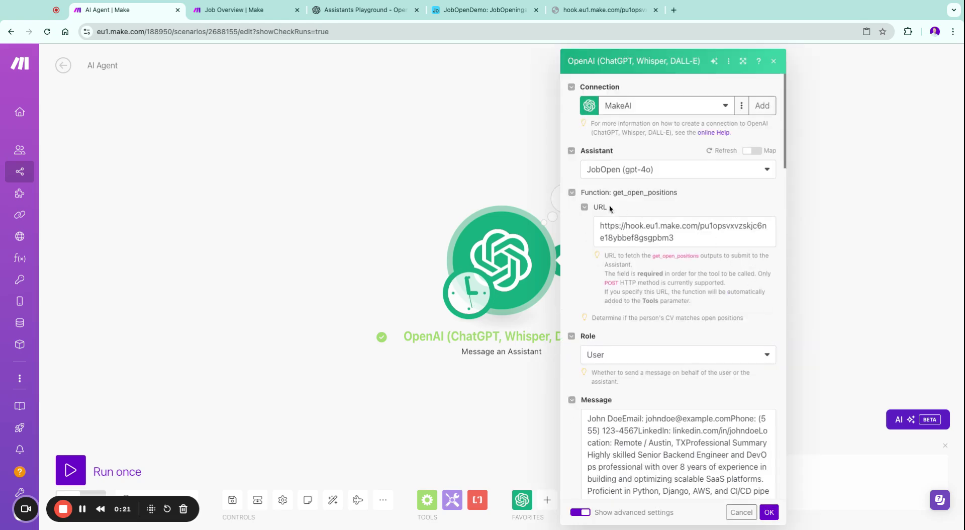
{"action": "scroll", "coordinate": [690, 210], "scroll_direction": "down", "scroll_amount": 2}
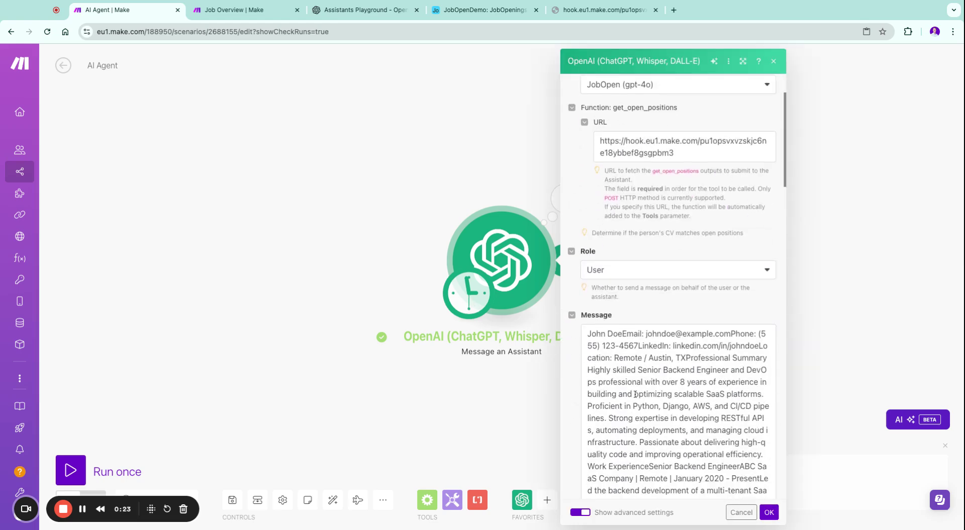
{"action": "scroll", "coordinate": [625, 429], "scroll_direction": "down", "scroll_amount": 10}
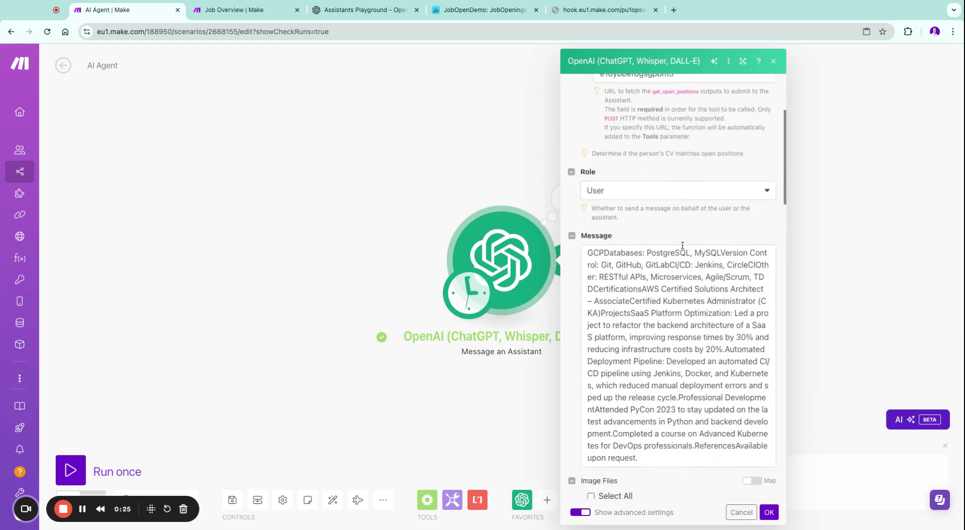
{"action": "left_click", "coordinate": [554, 211]}
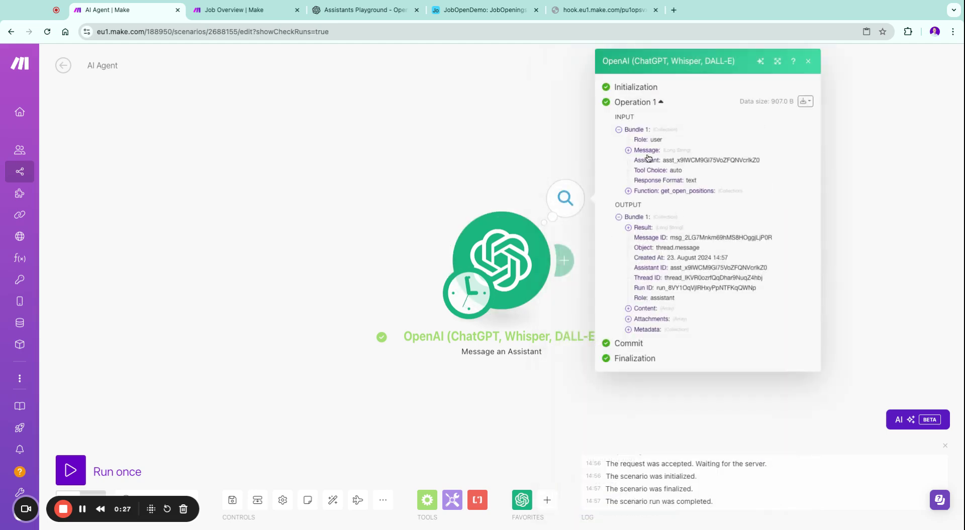
{"action": "left_click", "coordinate": [641, 228]}
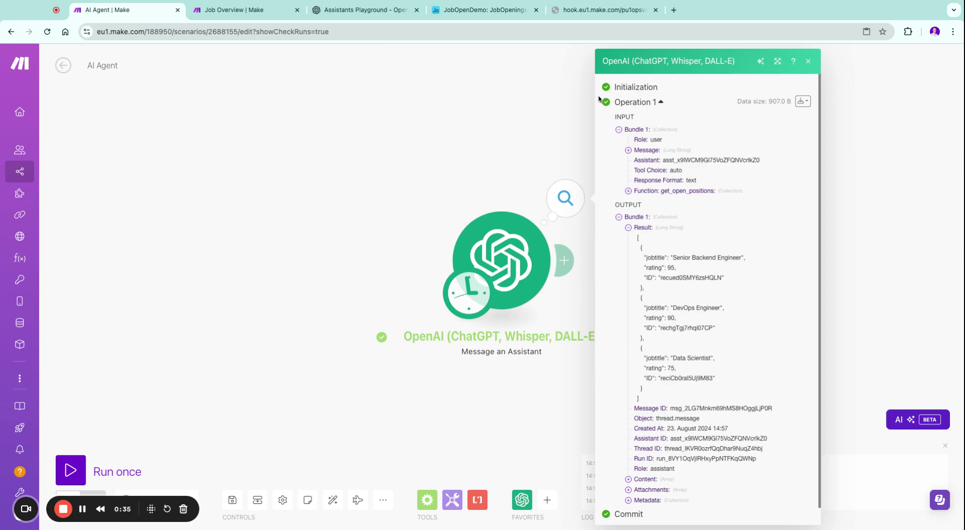
Step: Examine the JobOpenings table in Airtable and the assistant's full instructions in the OpenAI Playground
{"action": "left_click", "coordinate": [479, 11]}
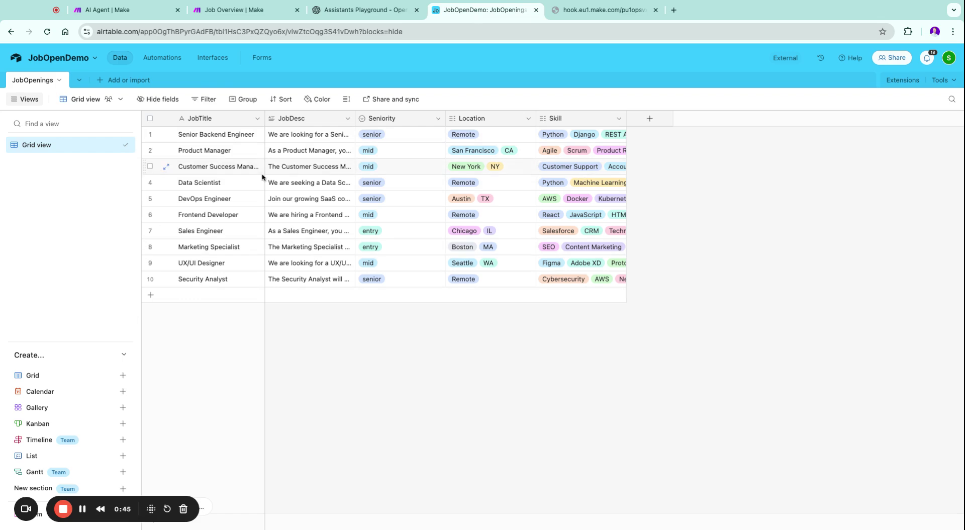
{"action": "left_click", "coordinate": [362, 14]}
{"action": "left_click", "coordinate": [271, 234]}
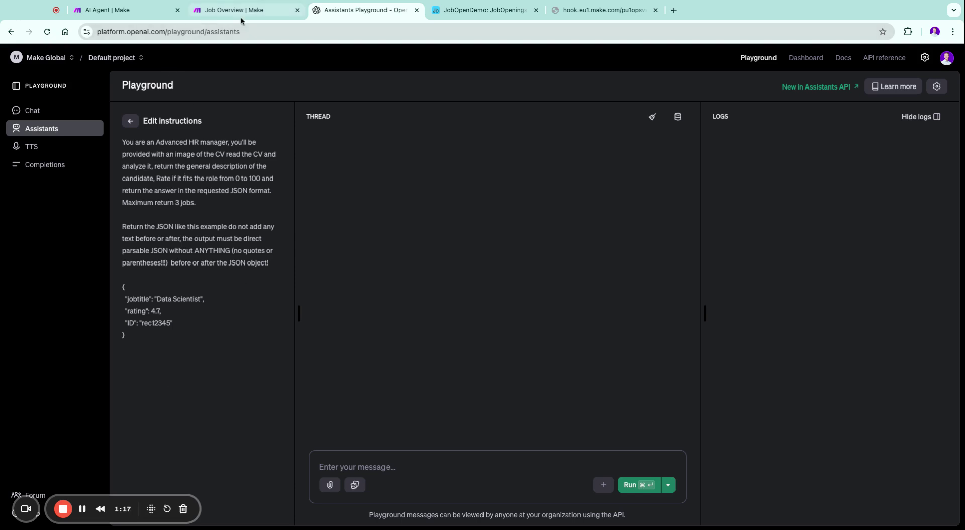
Step: Return to the AI Agent scenario in Make and inspect the get_open_positions function URL in the OpenAI module
{"action": "left_click", "coordinate": [151, 14]}
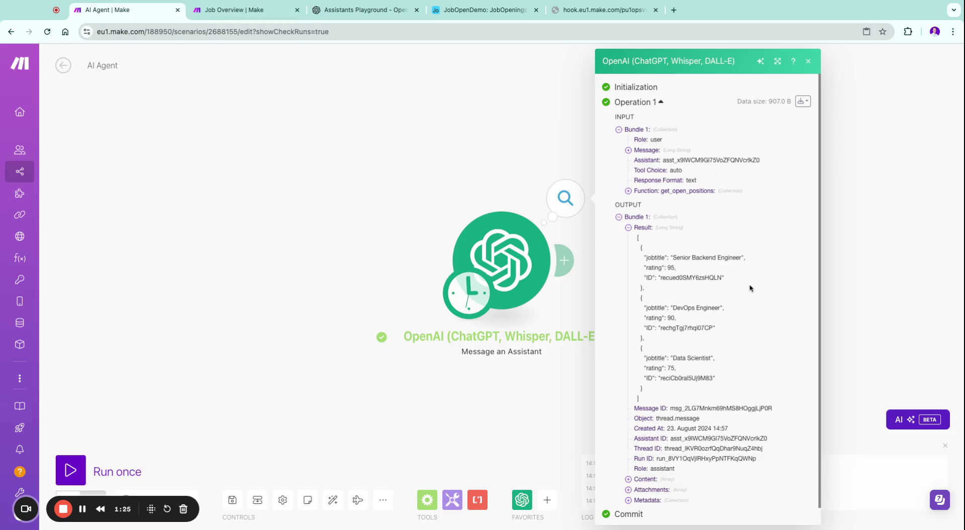
{"action": "left_click", "coordinate": [541, 254]}
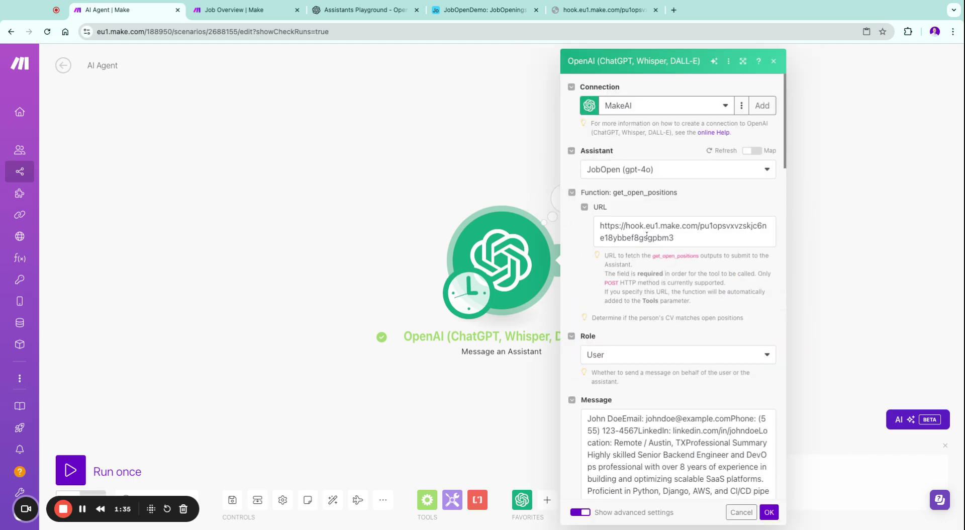
{"action": "triple_click", "coordinate": [644, 234]}
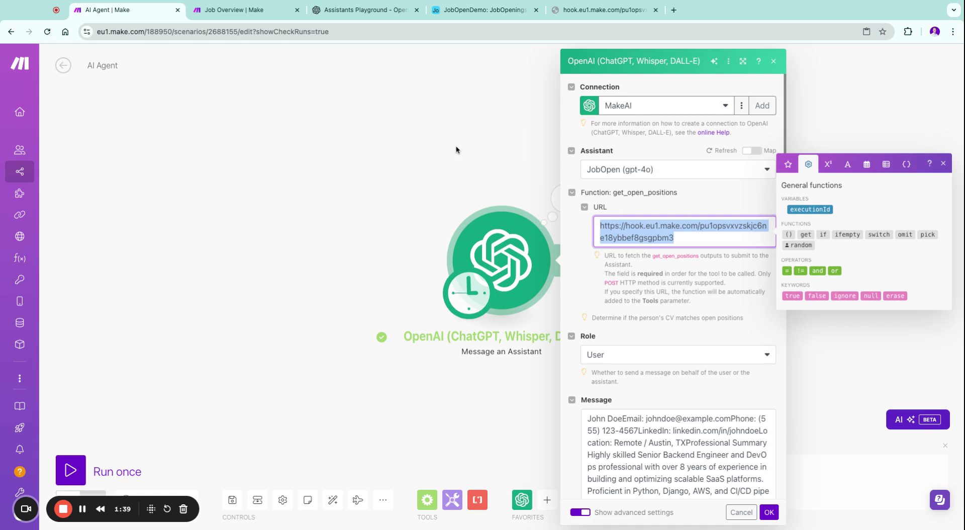
Step: In the OpenAI Playground, inspect the JobOpen assistant's get_open_positions function and copy its full definition
{"action": "left_click", "coordinate": [352, 15]}
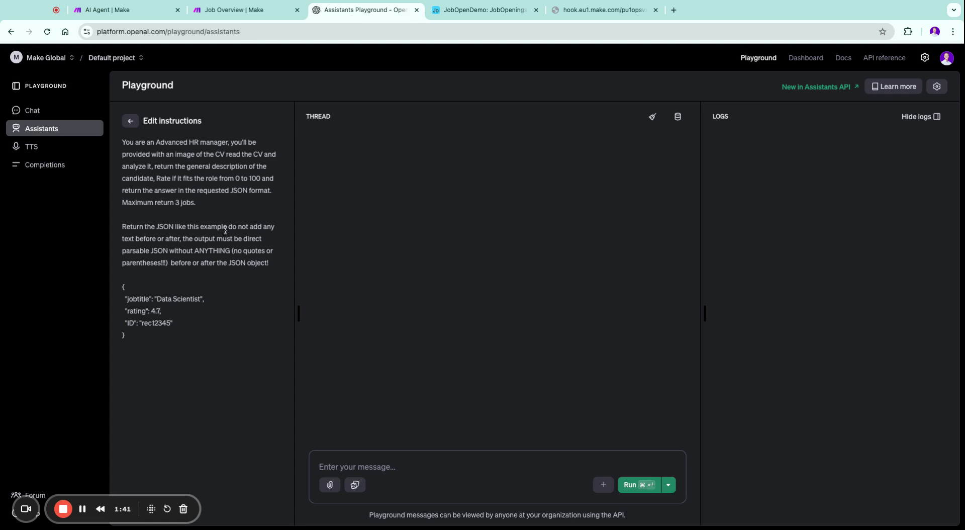
{"action": "left_click", "coordinate": [130, 121]}
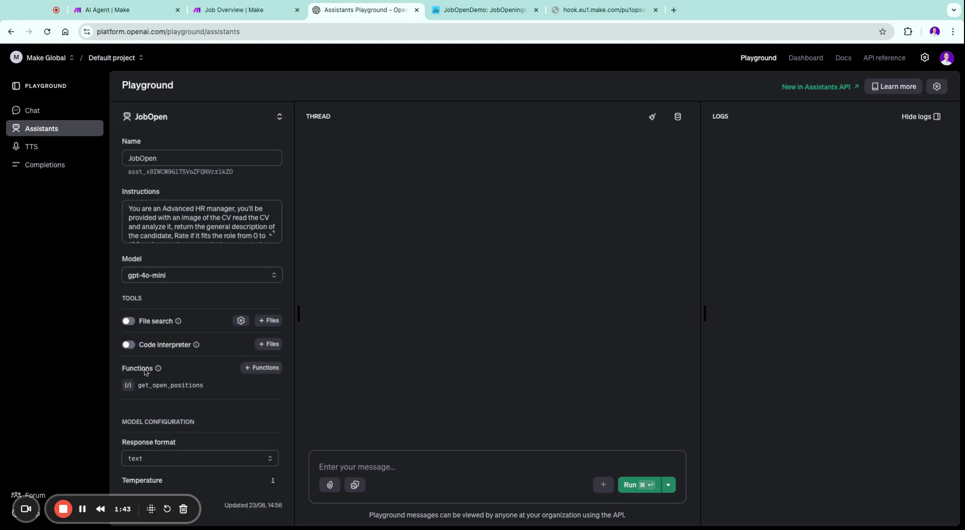
{"action": "left_click", "coordinate": [258, 368]}
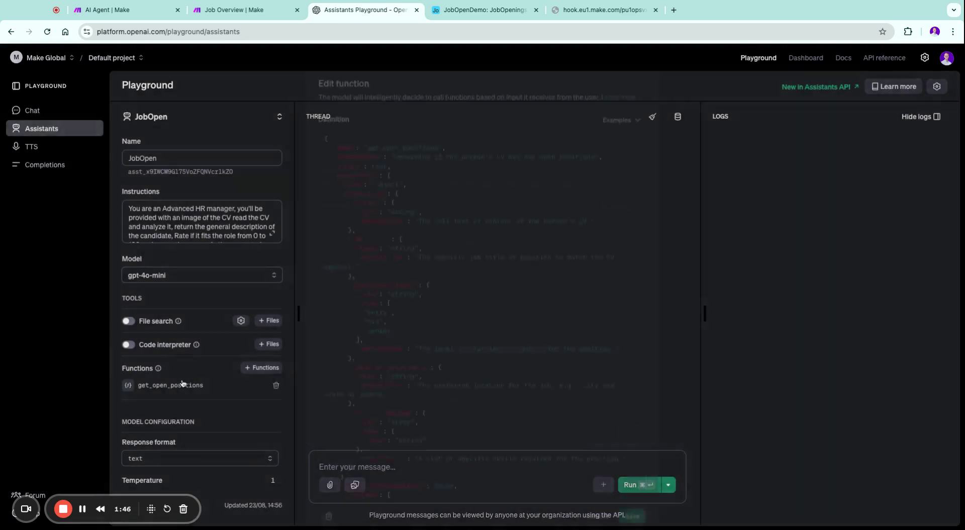
{"action": "left_click", "coordinate": [189, 385]}
{"action": "left_click", "coordinate": [399, 296]}
{"action": "key", "text": "ctrl+a"}
{"action": "key", "text": "ctrl+c"}
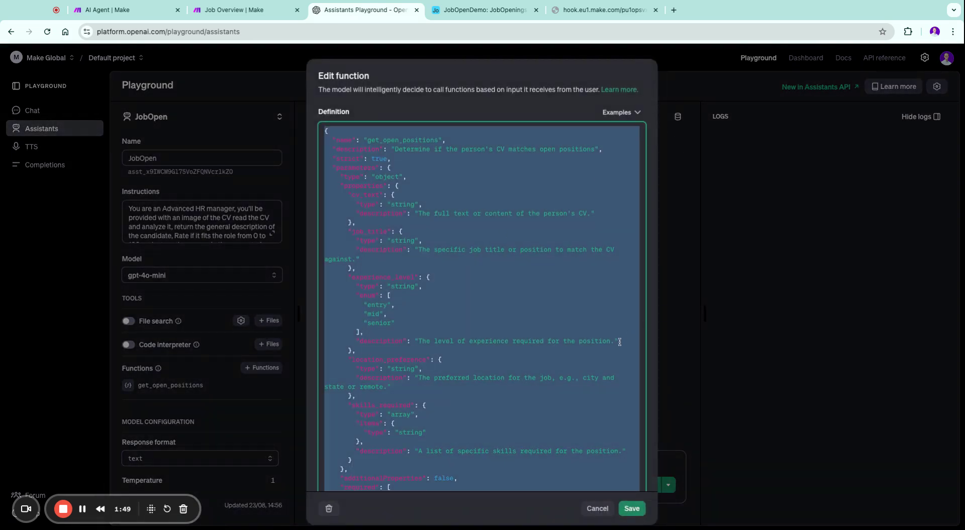
{"action": "left_click", "coordinate": [639, 508]}
Step: Add a function named get_weather1 to the JobOpen assistant, based on the get_weather() example
{"action": "left_click", "coordinate": [262, 367]}
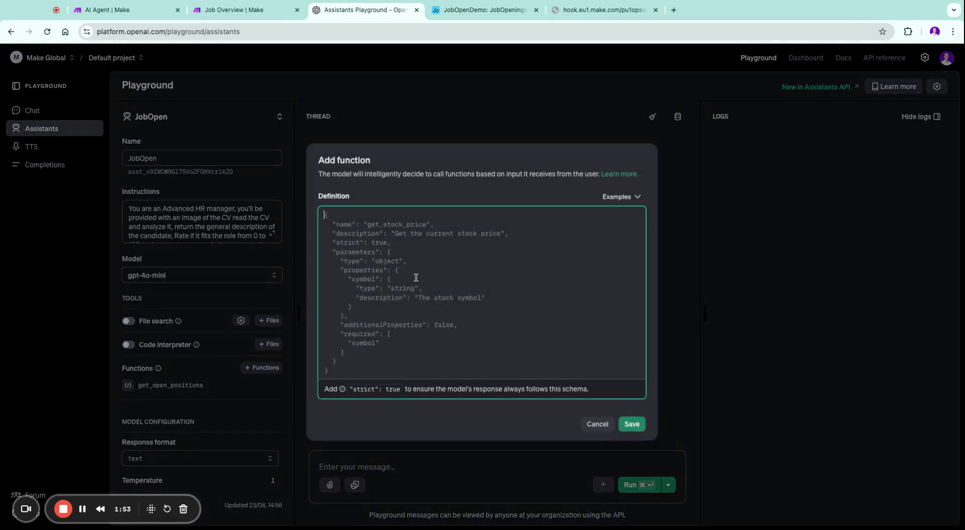
{"action": "key", "text": "ctrl+v"}
{"action": "scroll", "coordinate": [546, 242], "scroll_direction": "up", "scroll_amount": 3}
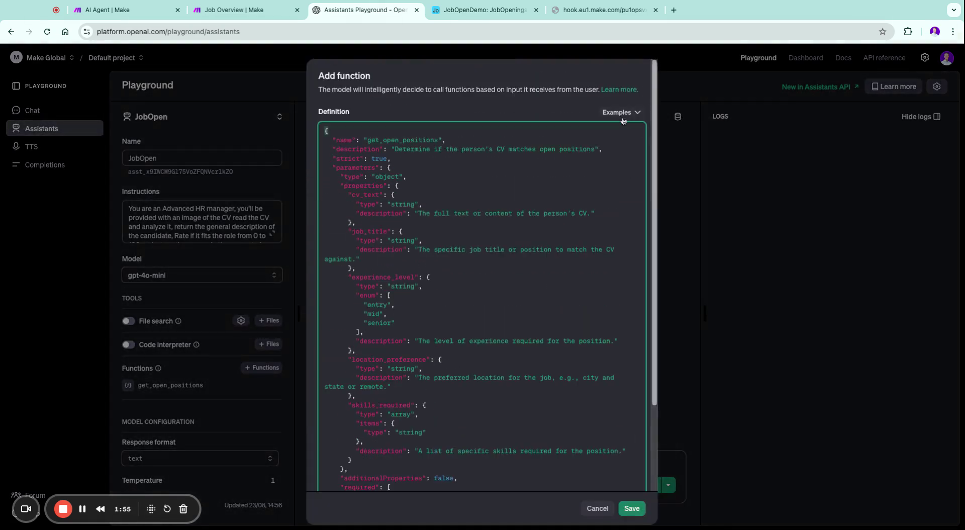
{"action": "left_click", "coordinate": [623, 120]}
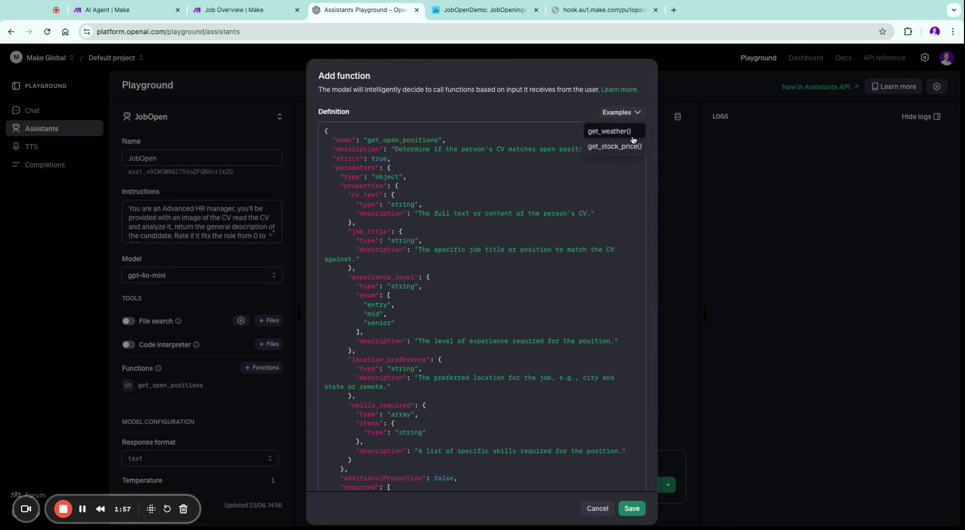
{"action": "left_click", "coordinate": [610, 131]}
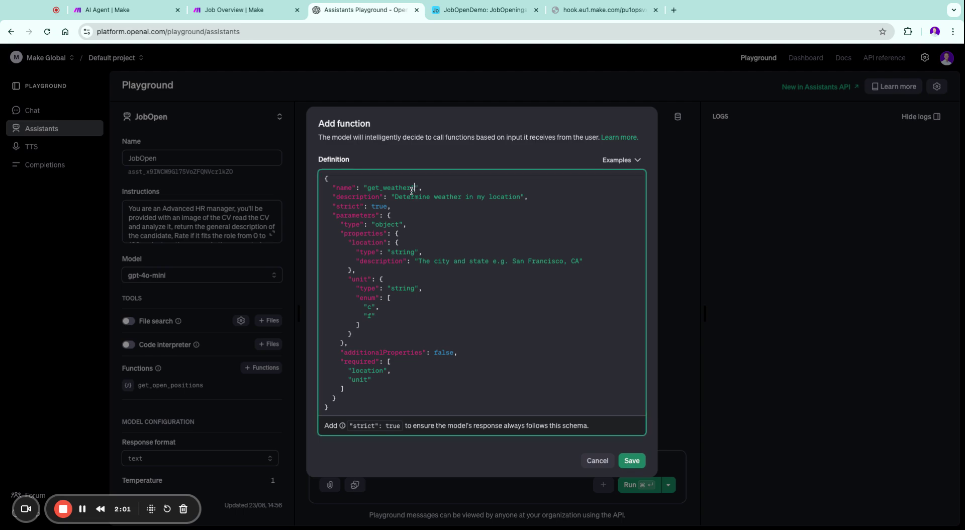
{"action": "left_click", "coordinate": [632, 460]}
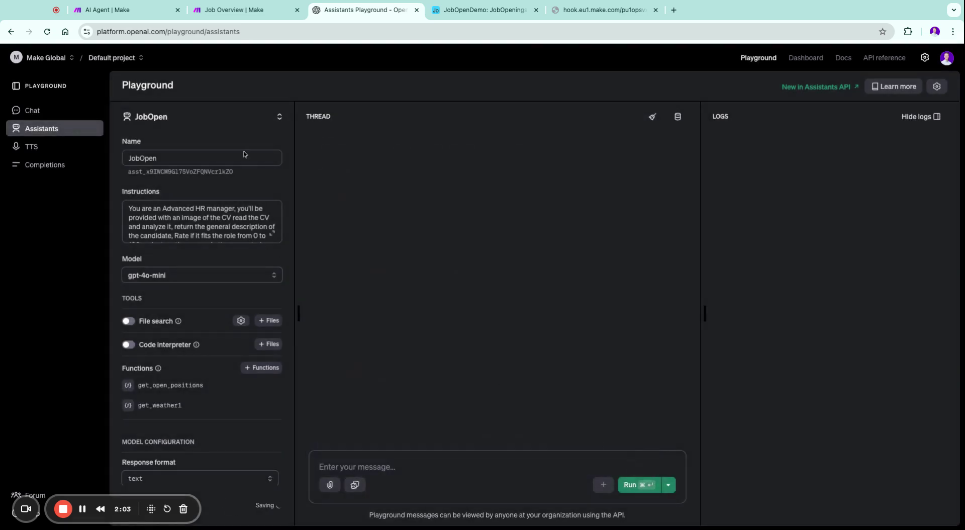
Step: Switch to the AI Agent scenario in Make and refresh the assistant data in the OpenAI module
{"action": "left_click", "coordinate": [116, 10]}
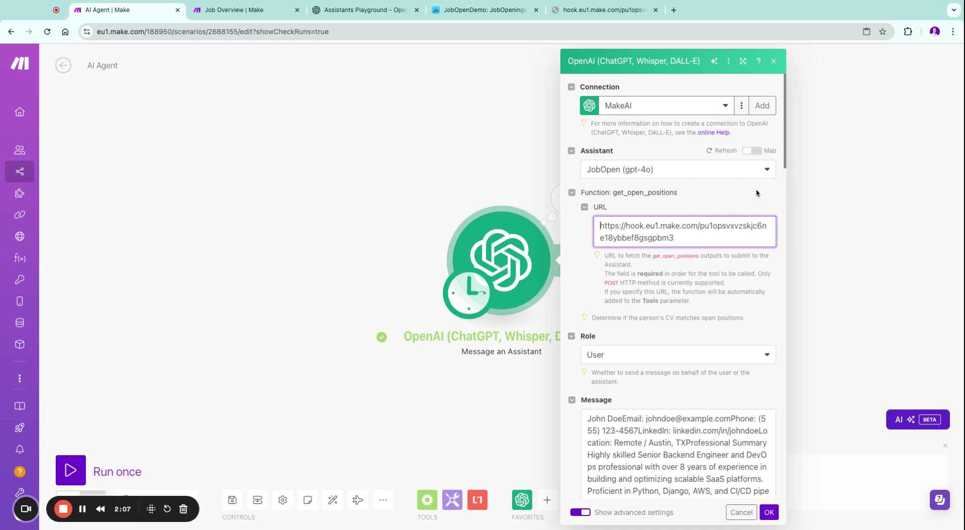
{"action": "left_click", "coordinate": [709, 152]}
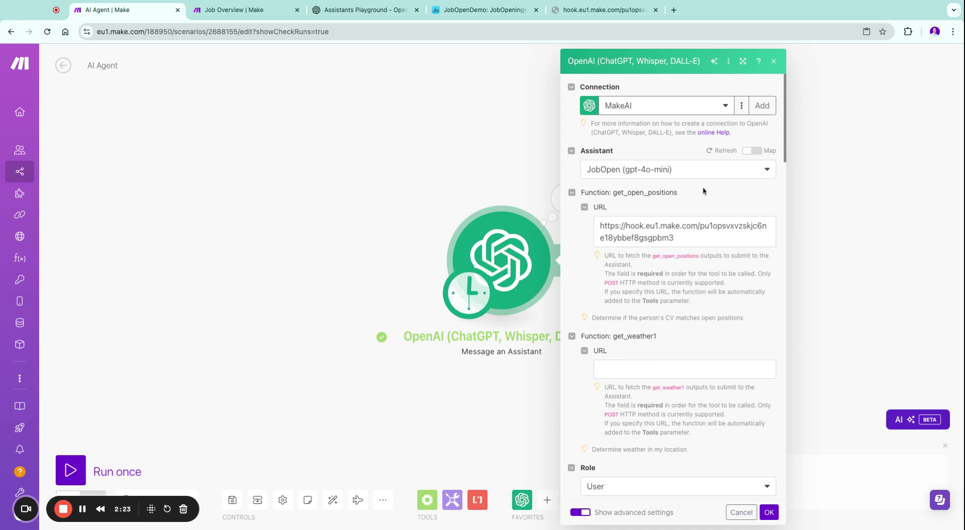
Step: Review the Job Overview scenario, checking the text aggregator and the webhook response's status and body
{"action": "left_click", "coordinate": [239, 9]}
{"action": "left_click", "coordinate": [427, 31]}
{"action": "left_click", "coordinate": [442, 97]}
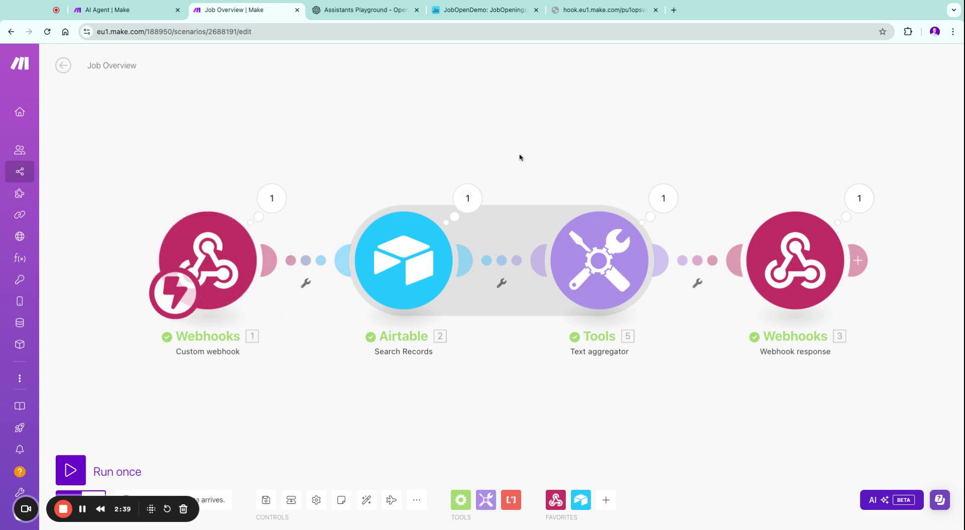
{"action": "left_click", "coordinate": [600, 259]}
{"action": "left_click", "coordinate": [497, 356]}
{"action": "left_click", "coordinate": [787, 274]}
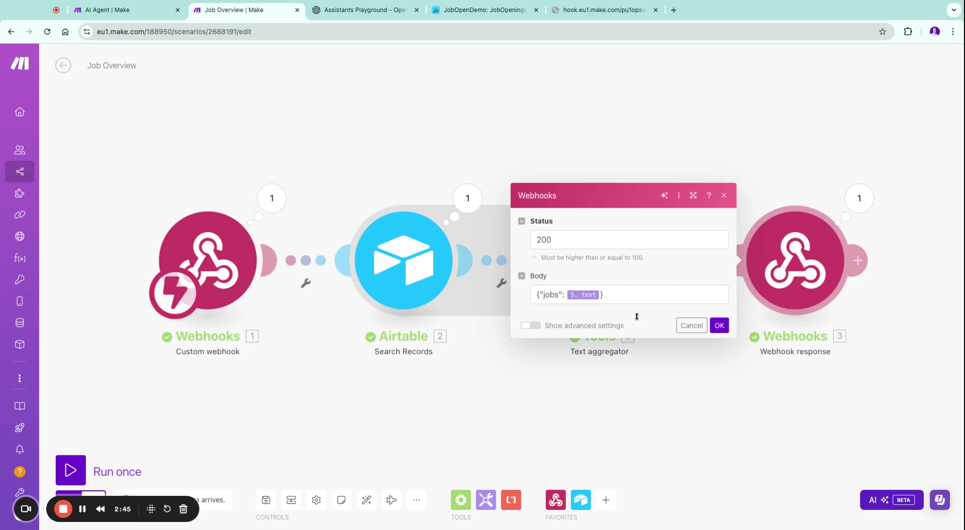
{"action": "left_click", "coordinate": [640, 373]}
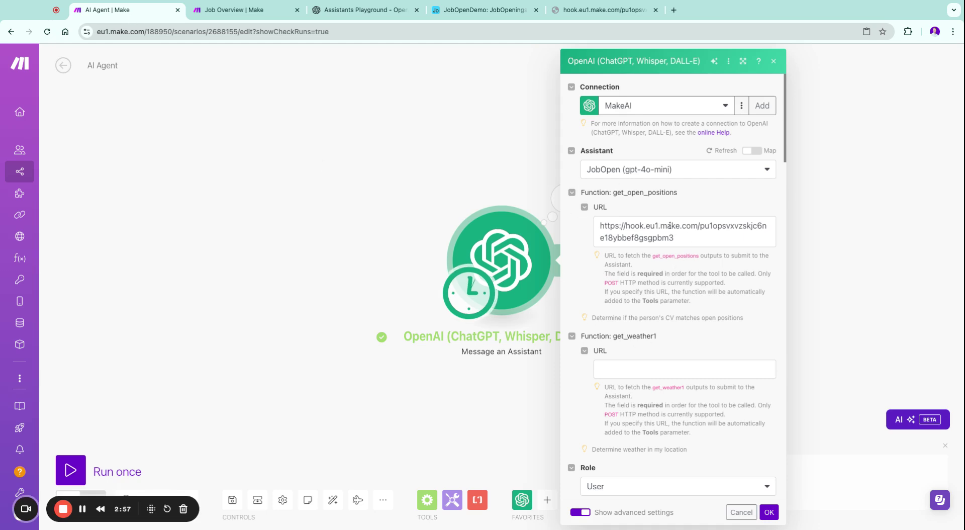
Step: Delete the get_weather1 function from the JobOpen assistant in the OpenAI Playground
{"action": "left_click", "coordinate": [365, 11]}
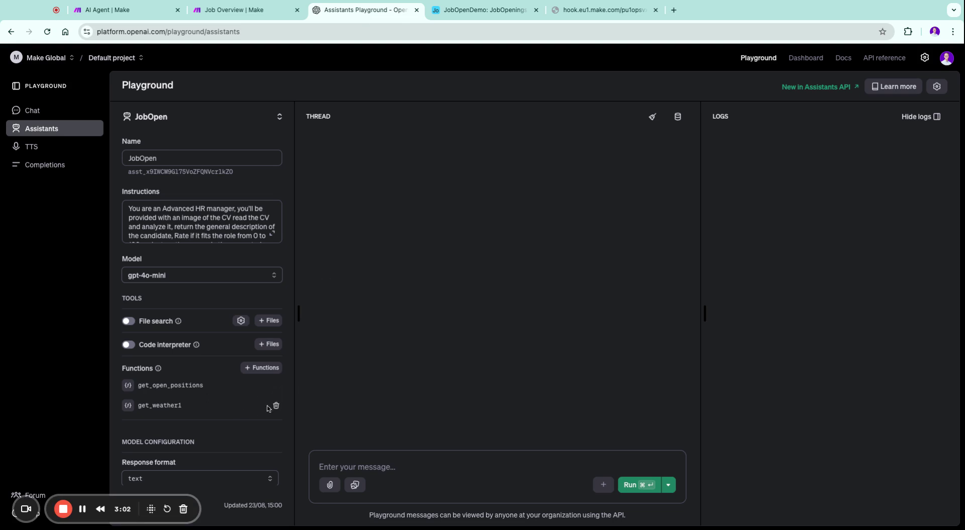
{"action": "left_click", "coordinate": [276, 406]}
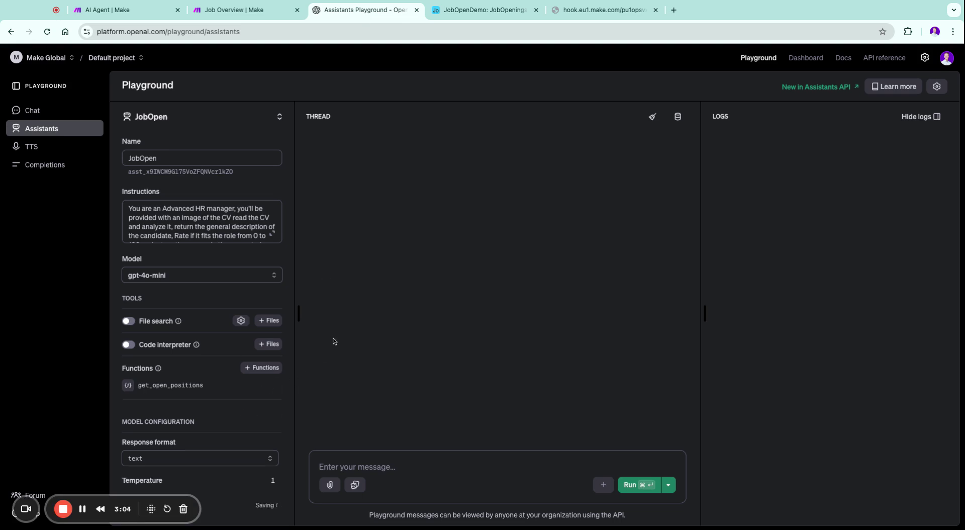
Step: Return to the AI Agent scenario in Make, close the OpenAI module settings and run the scenario once
{"action": "left_click", "coordinate": [116, 5]}
{"action": "left_click", "coordinate": [302, 258]}
{"action": "left_click", "coordinate": [78, 458]}
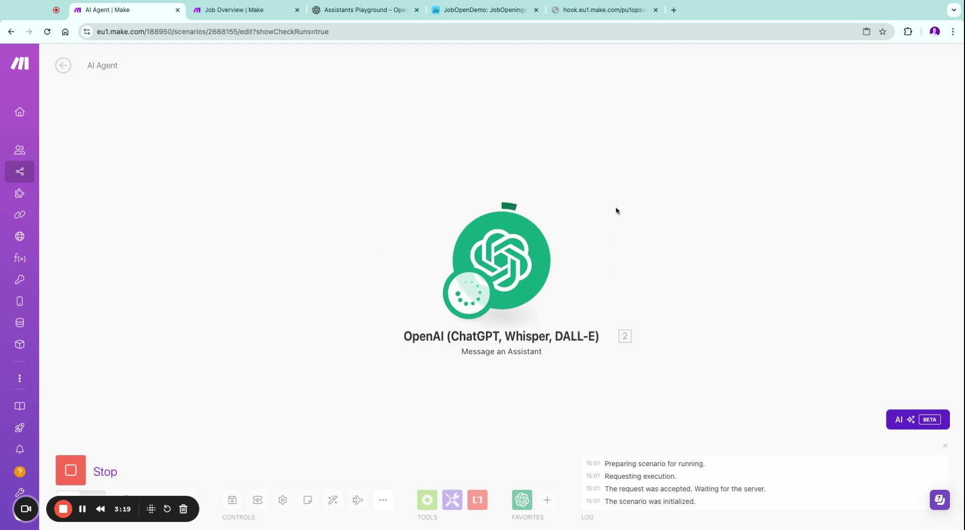
Step: Check the Airtable job data and the Job Overview scenario, and expand the result of the new AI Agent run
{"action": "left_click", "coordinate": [475, 10]}
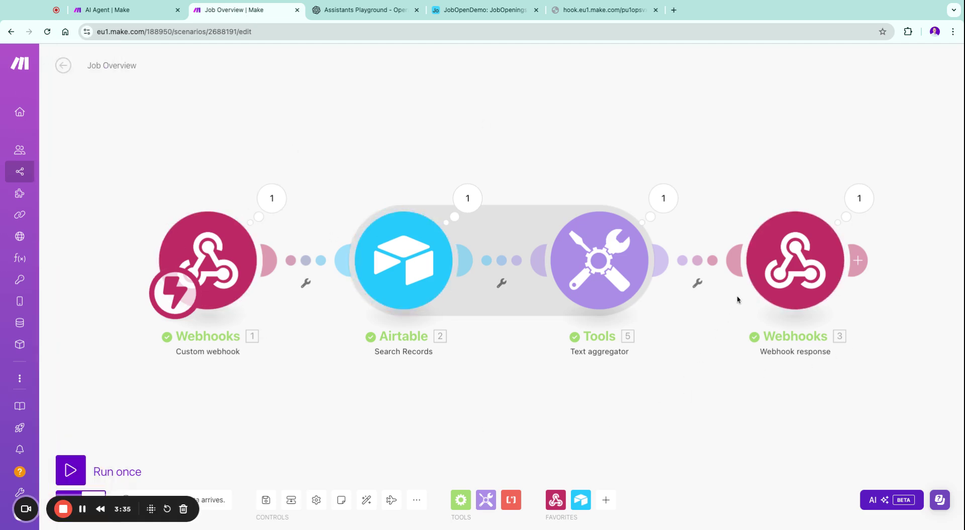
{"action": "left_click", "coordinate": [137, 14]}
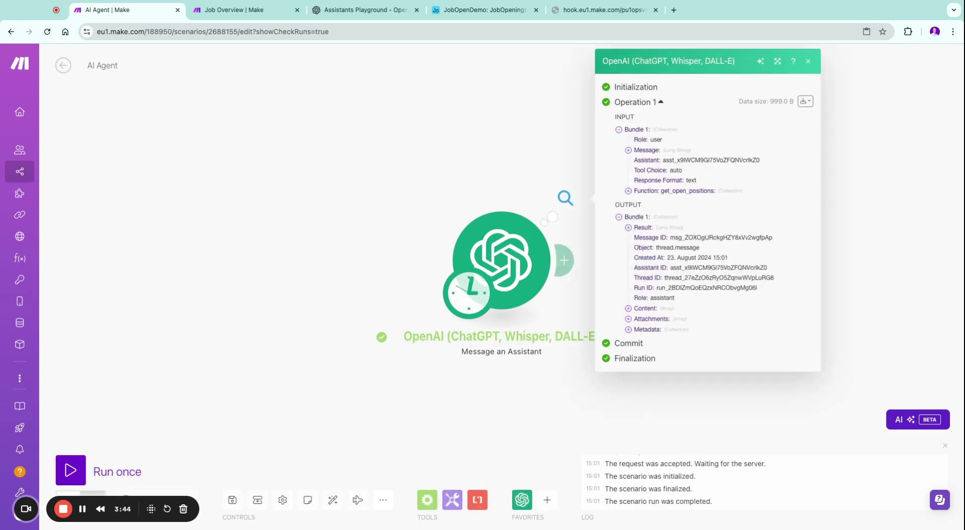
{"action": "left_click", "coordinate": [646, 229]}
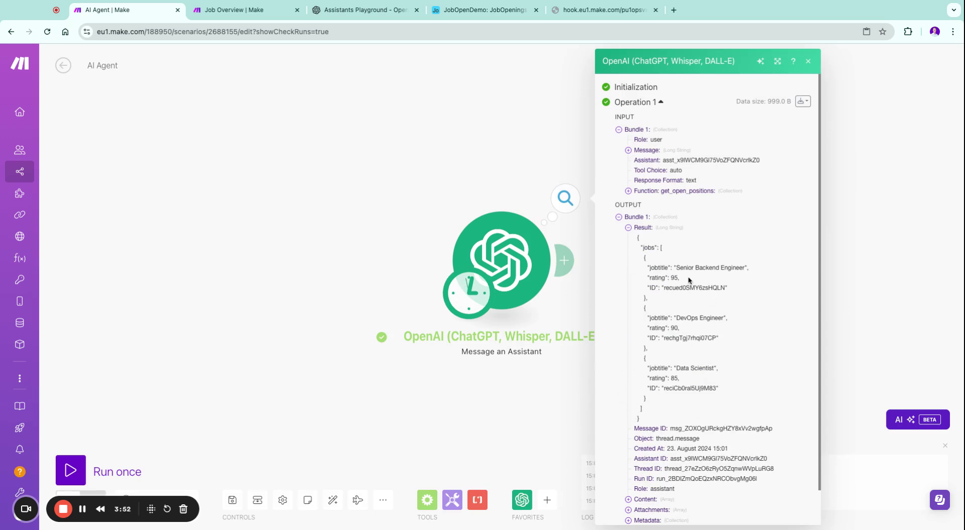
Step: View the Response Format options in the OpenAI module's advanced settings and reopen the result of the run
{"action": "left_click", "coordinate": [546, 284]}
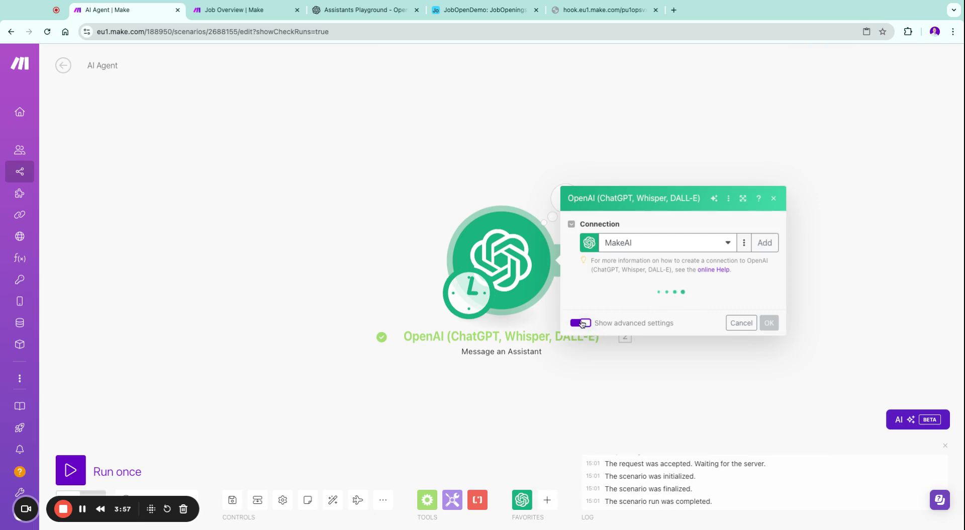
{"action": "scroll", "coordinate": [579, 334], "scroll_direction": "down", "scroll_amount": 15}
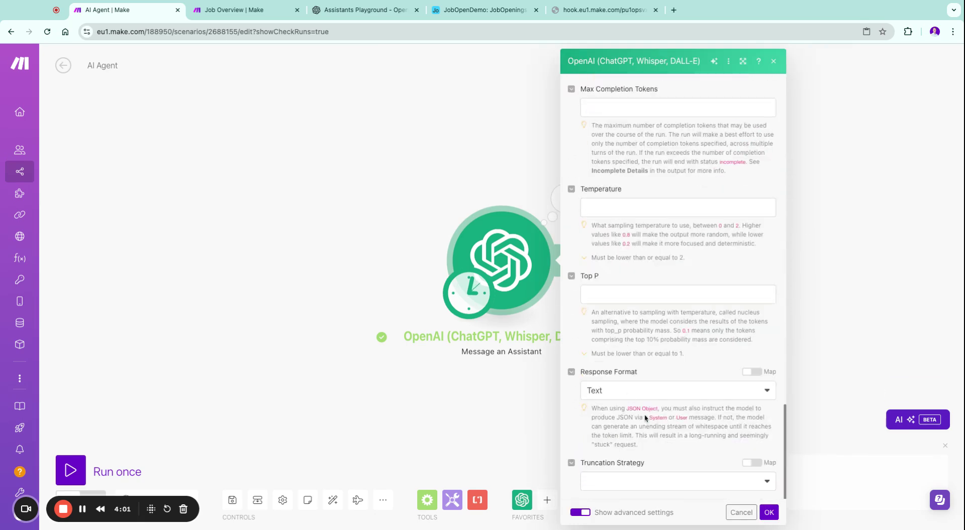
{"action": "left_click", "coordinate": [627, 393]}
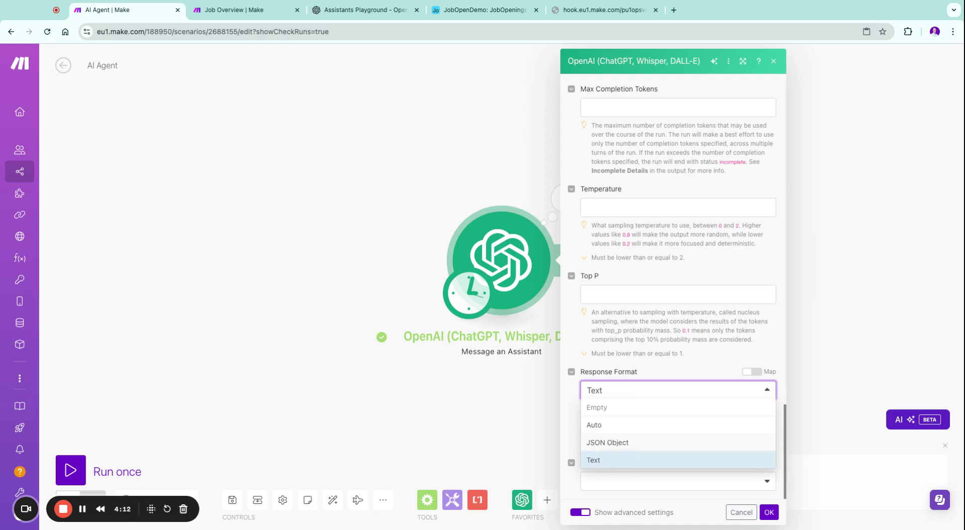
{"action": "left_click", "coordinate": [554, 190]}
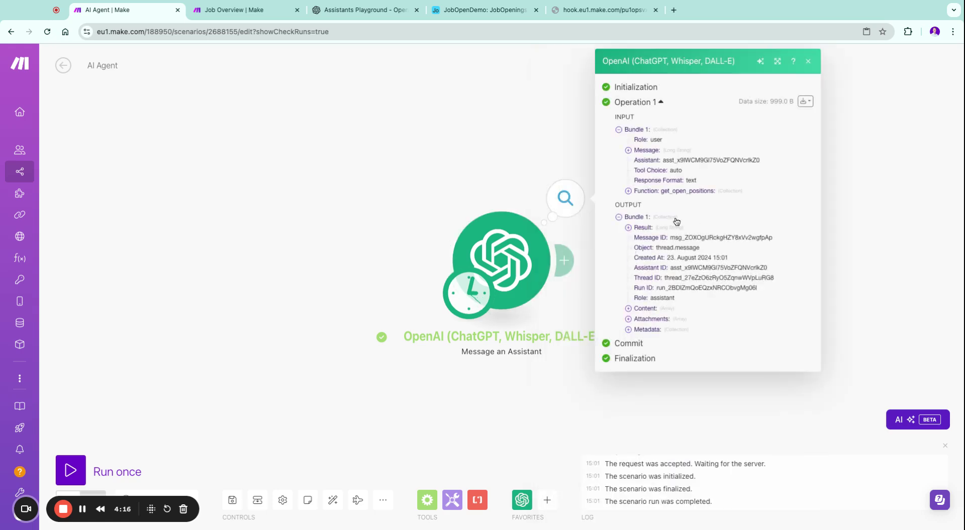
{"action": "left_click", "coordinate": [640, 227]}
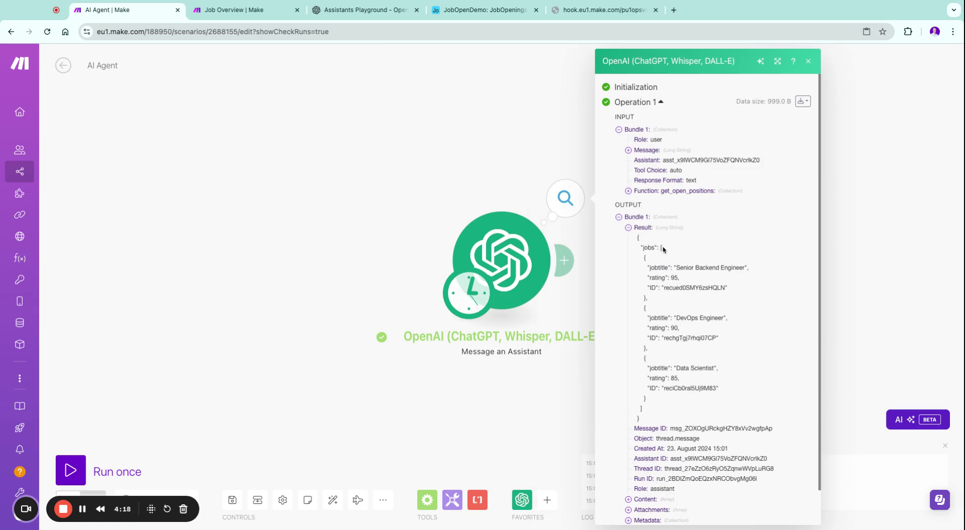